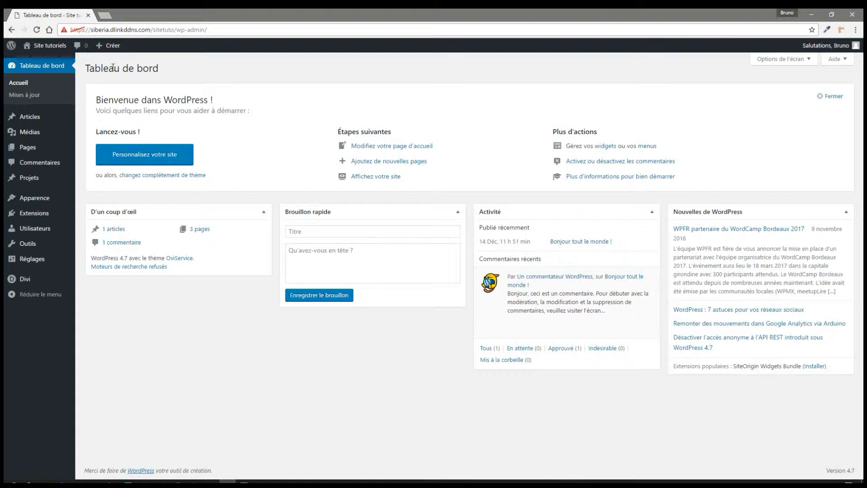
# Look through the site's home page, Page d'exemple and Contact pages, and return to the dashboard.
pyautogui.click(52, 47)
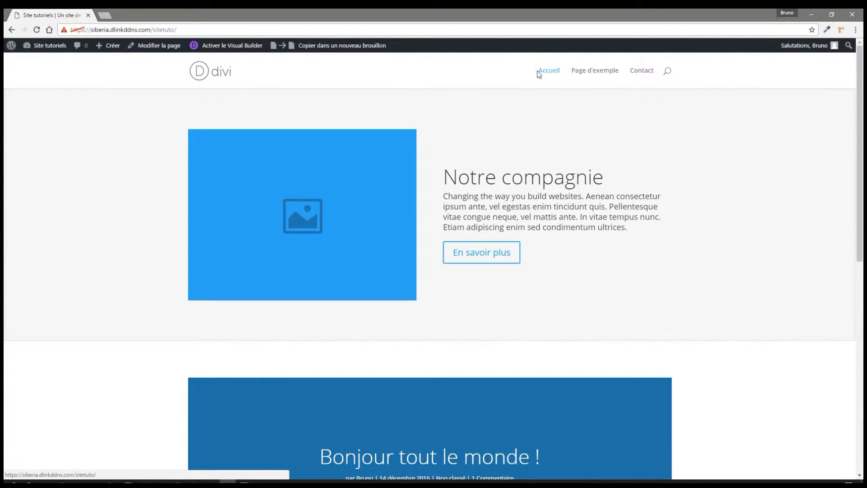
pyautogui.click(595, 76)
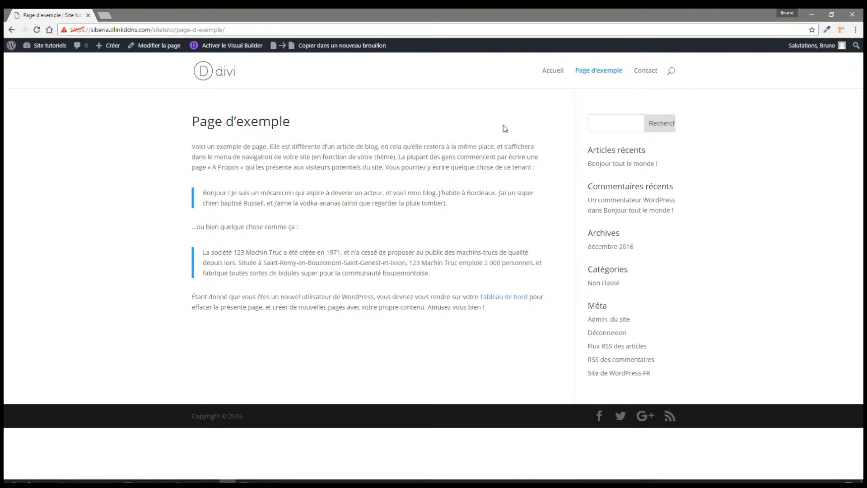
pyautogui.click(646, 73)
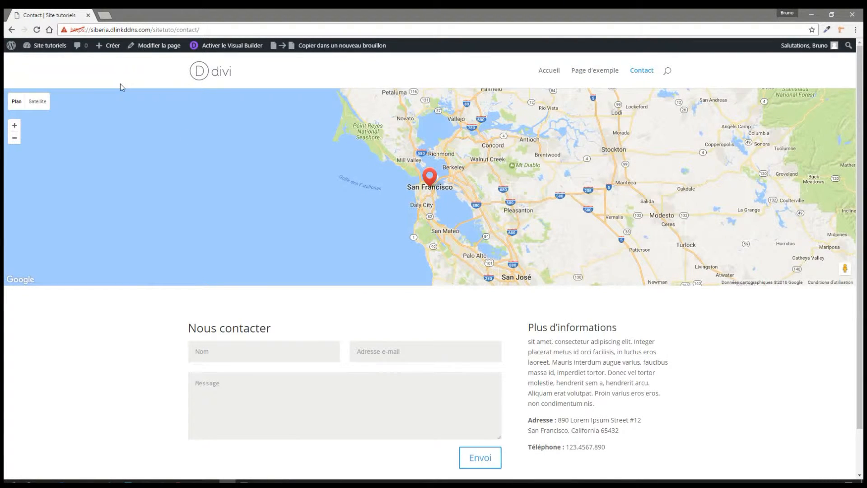
pyautogui.moveTo(56, 47)
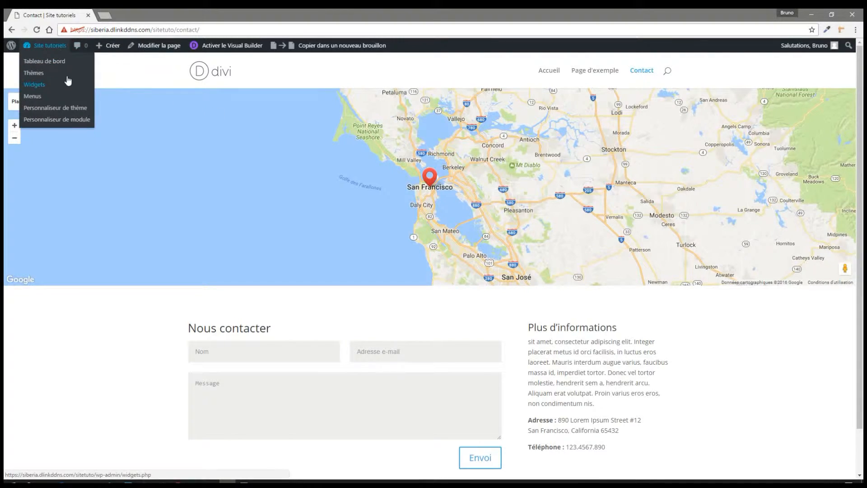
pyautogui.click(47, 63)
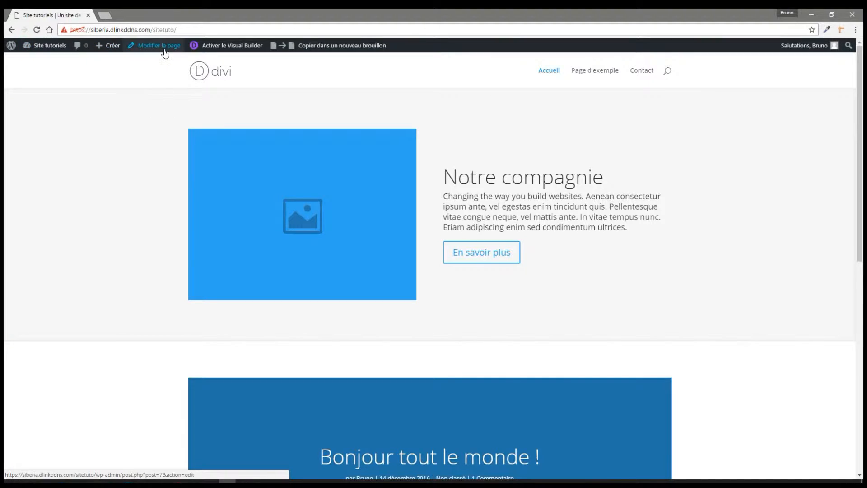
pyautogui.moveTo(107, 47)
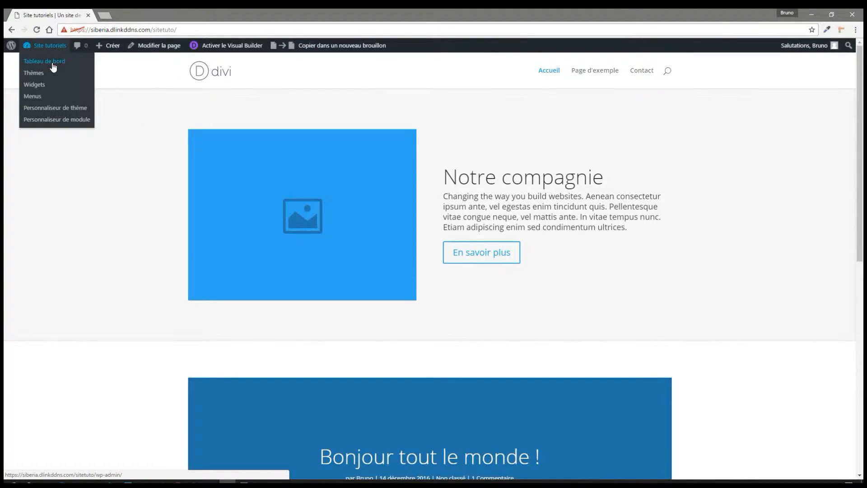
pyautogui.click(53, 66)
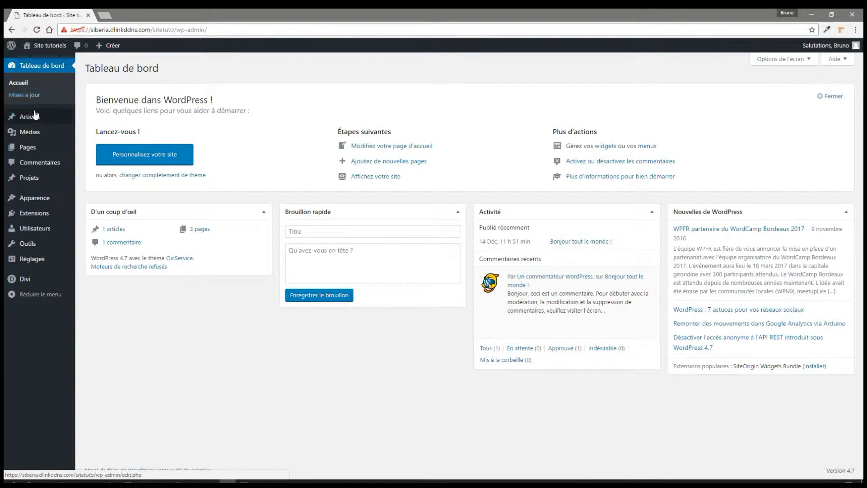
# Create a new page from the list of all pages and title it "Promotions".
pyautogui.moveTo(32, 121)
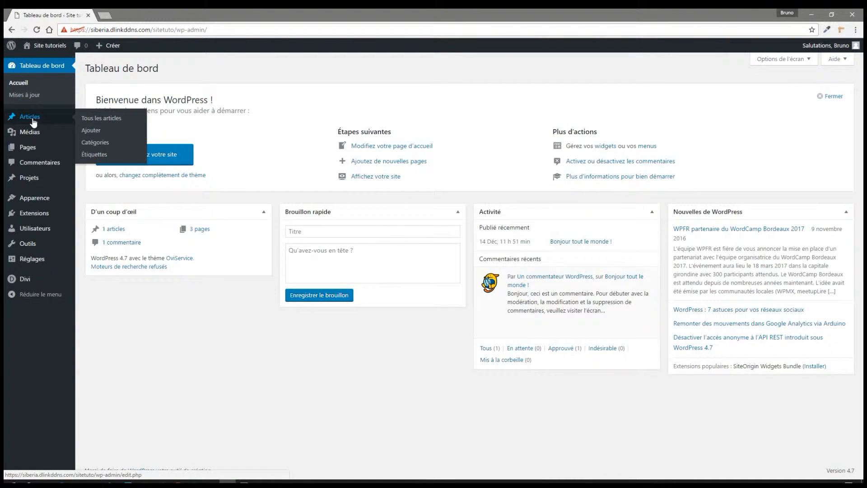
pyautogui.moveTo(35, 150)
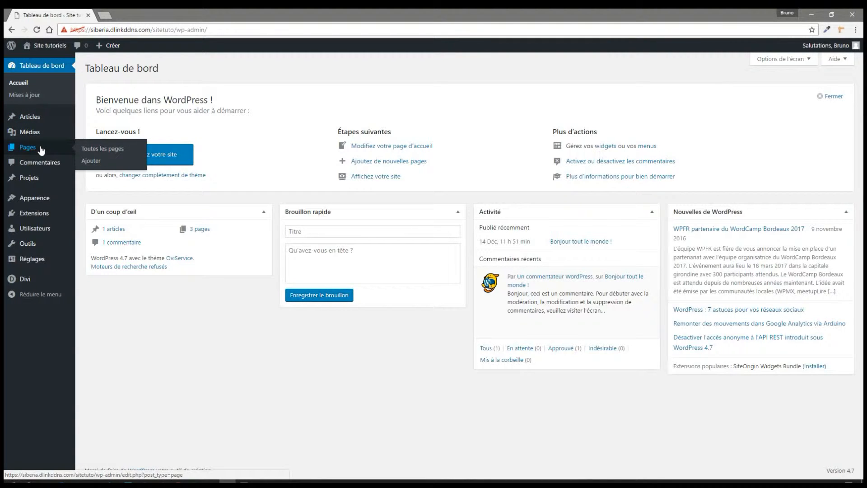
pyautogui.click(95, 154)
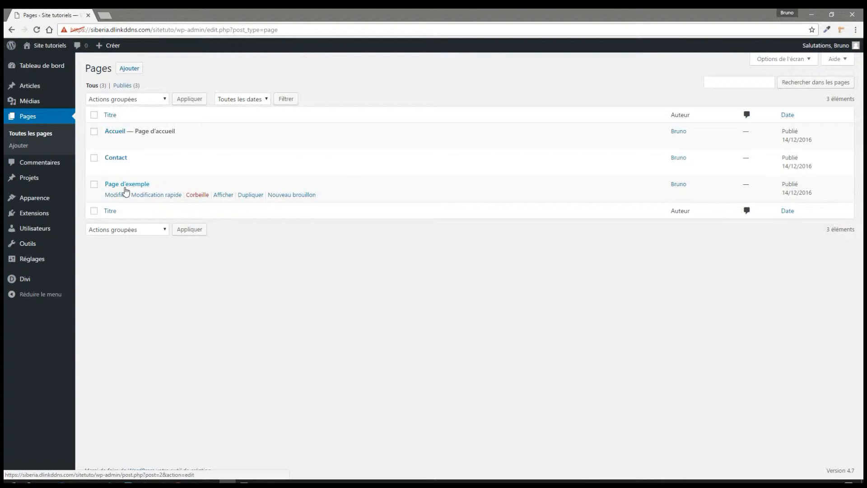
pyautogui.click(129, 72)
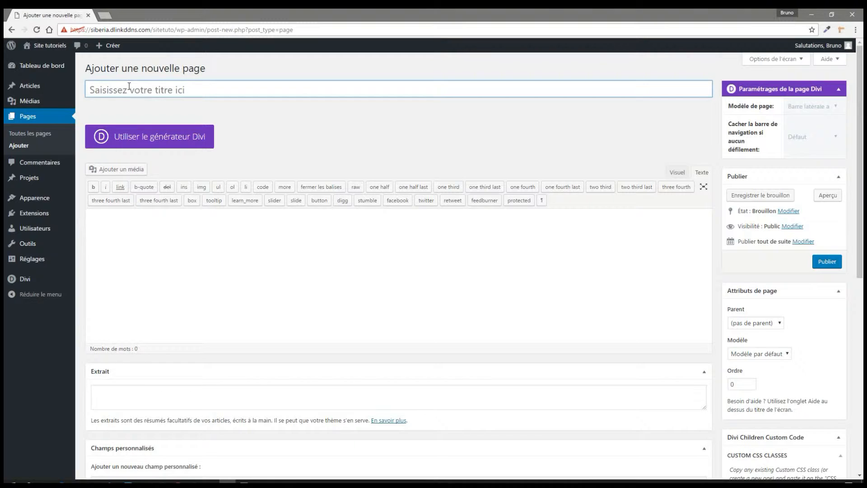
pyautogui.write('Pr')
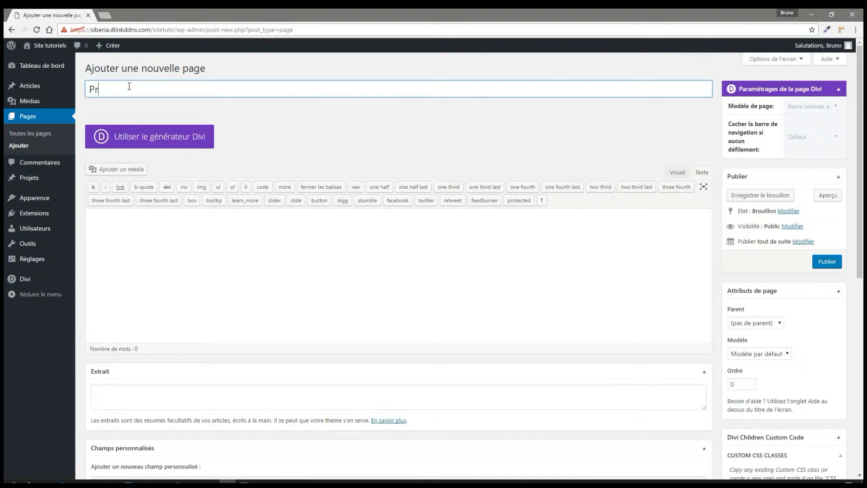
pyautogui.write('omotions')
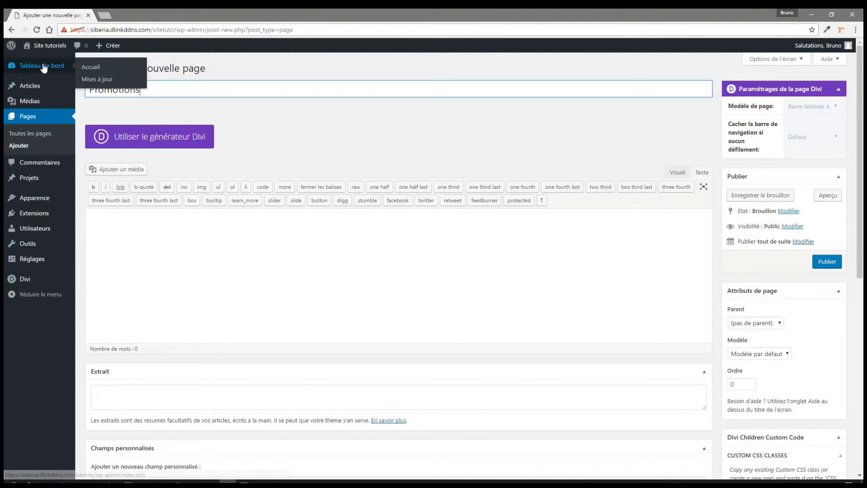
# Switch the Promotions page to the Divi builder and insert a single full-width column in its row.
pyautogui.moveTo(29, 284)
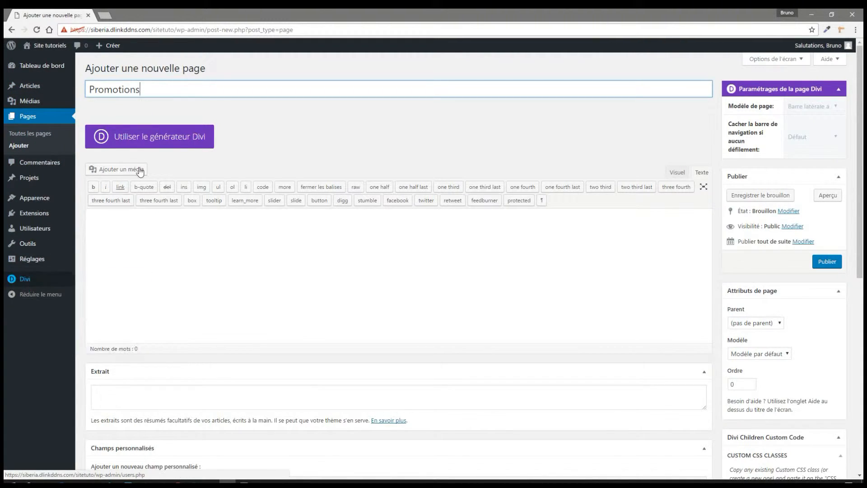
pyautogui.click(134, 143)
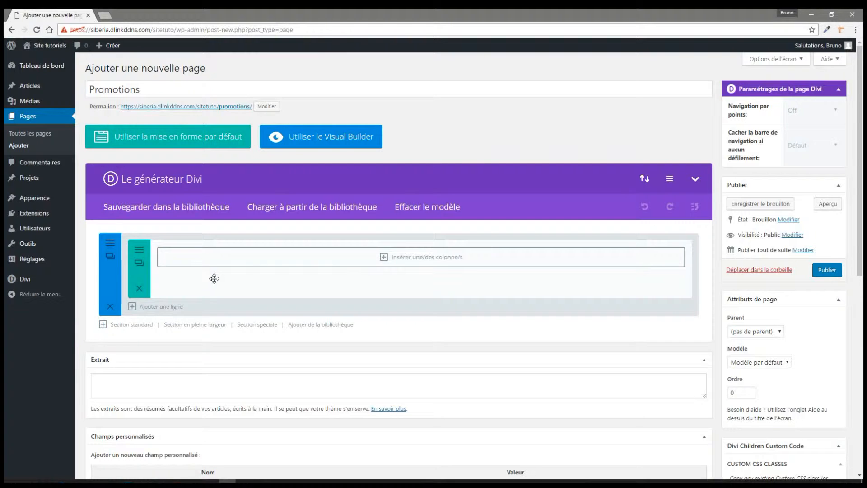
pyautogui.click(404, 263)
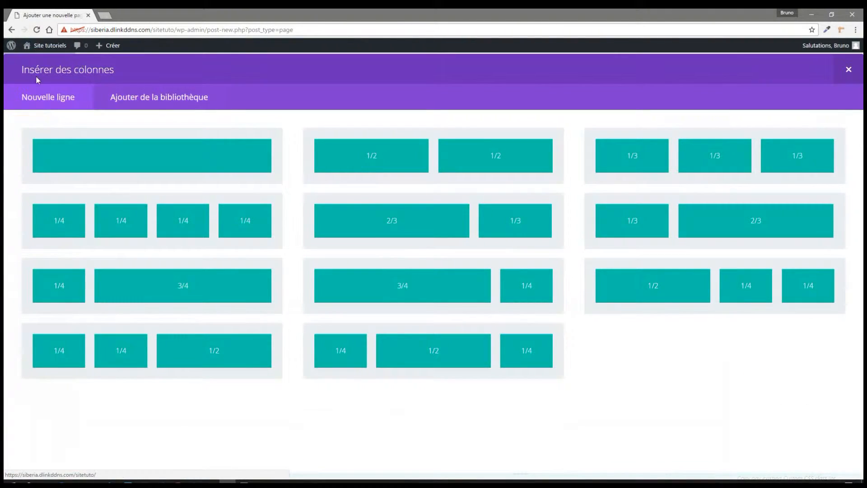
pyautogui.click(187, 154)
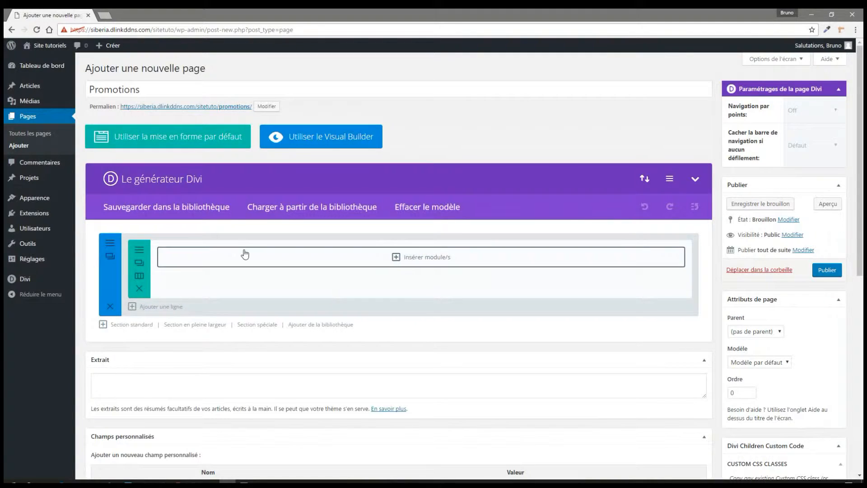
# Add a "Curseur de défilement des posts" module to the column and save it with its default settings.
pyautogui.click(420, 264)
pyautogui.scroll(-2, 418, 262)
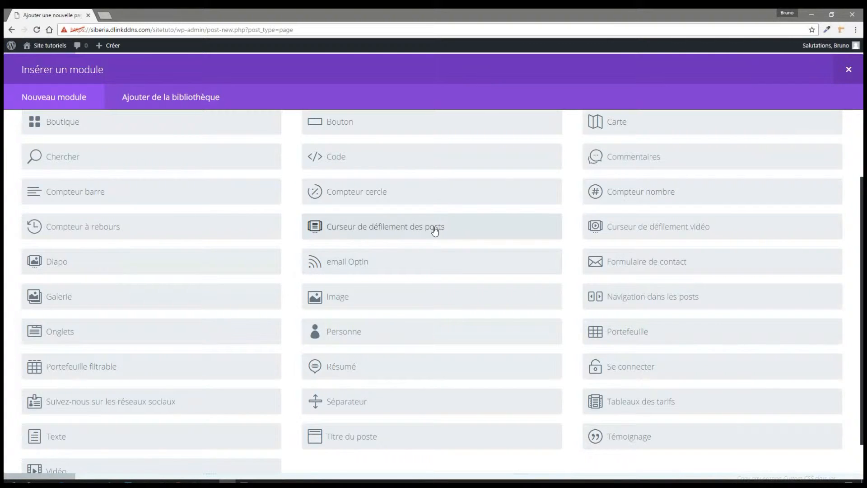
pyautogui.click(412, 231)
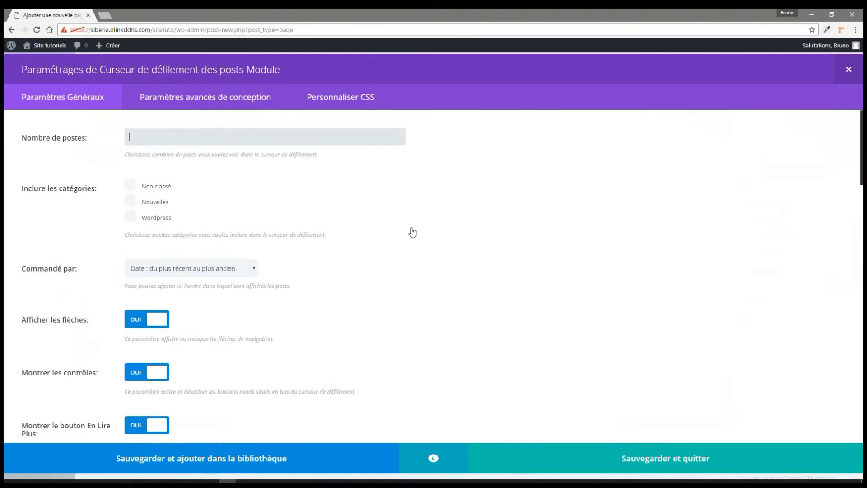
pyautogui.click(518, 460)
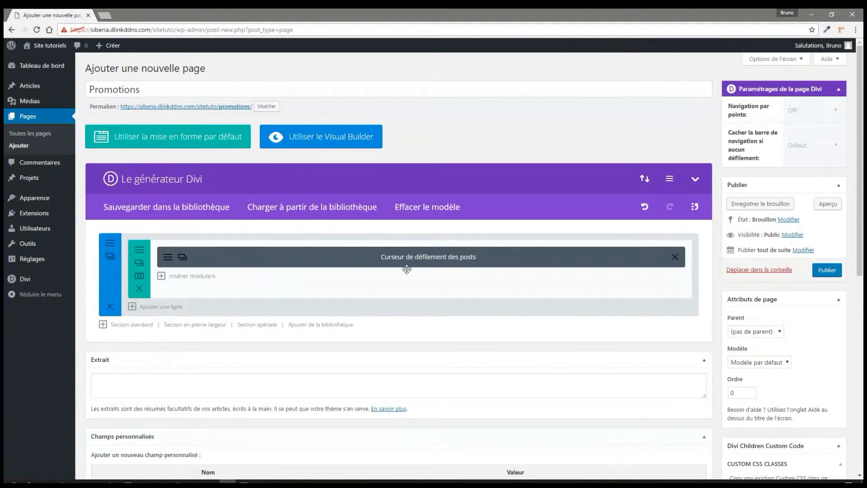
# Check the Promotions page in a preview and publish it, closing the preview.
pyautogui.click(827, 205)
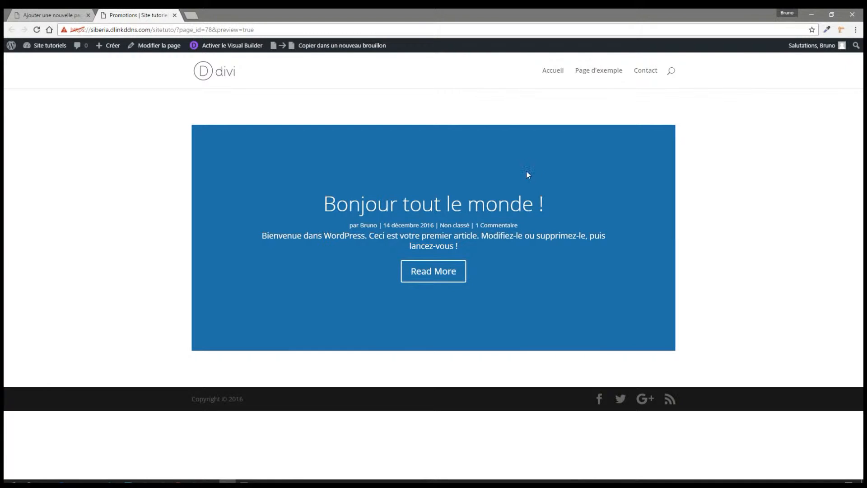
pyautogui.click(56, 15)
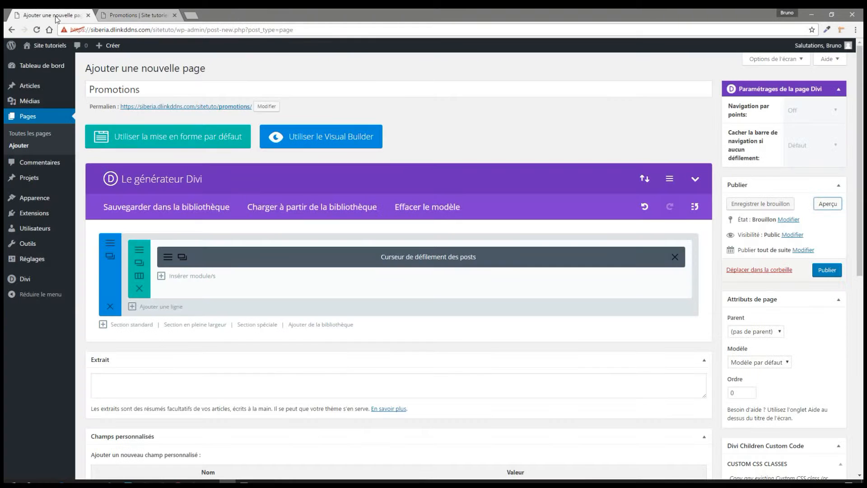
pyautogui.click(826, 270)
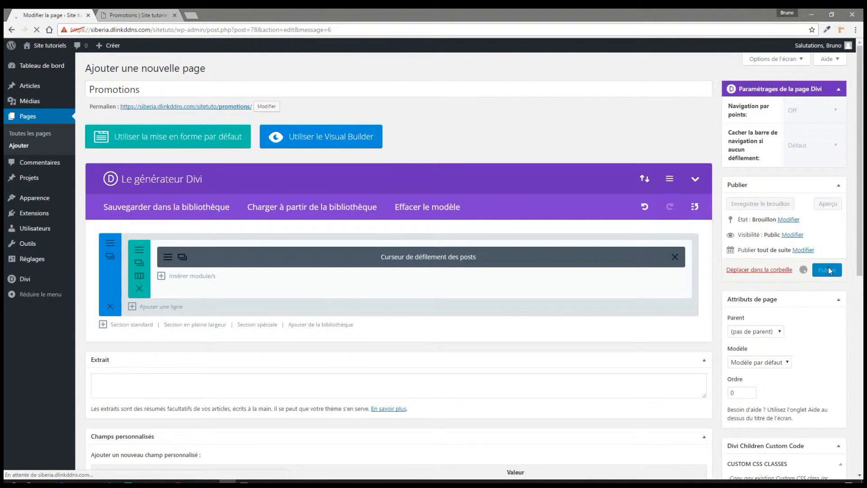
pyautogui.click(174, 15)
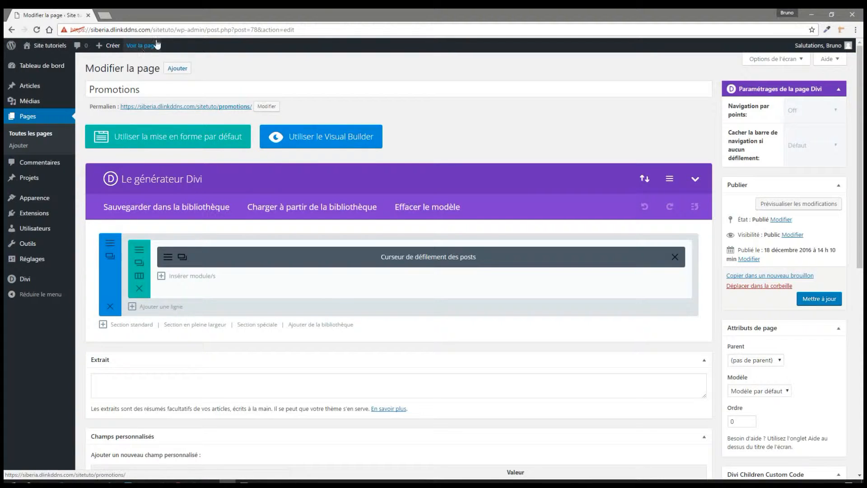
# View the published Promotions page and create a new article titled "Promotions de janvier".
pyautogui.click(144, 47)
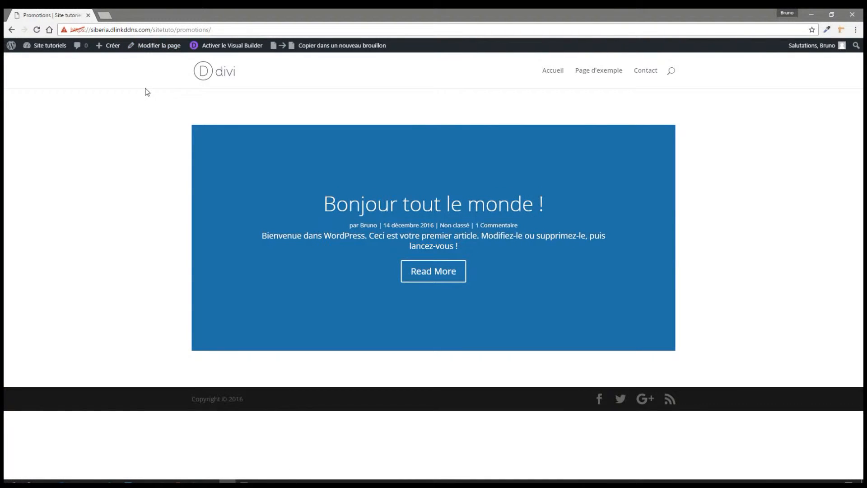
pyautogui.moveTo(110, 50)
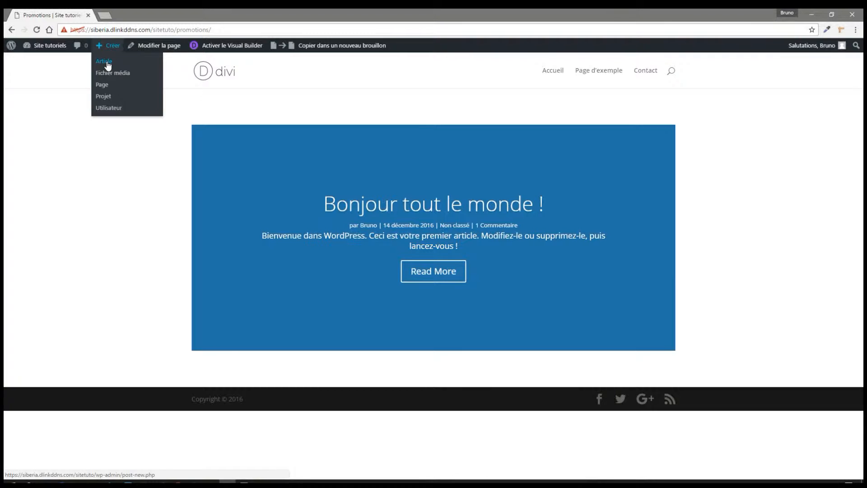
pyautogui.click(108, 65)
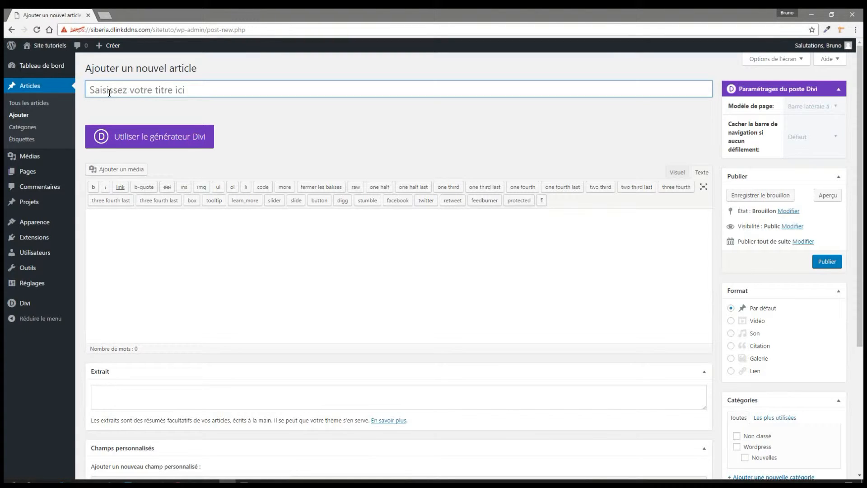
pyautogui.click(111, 97)
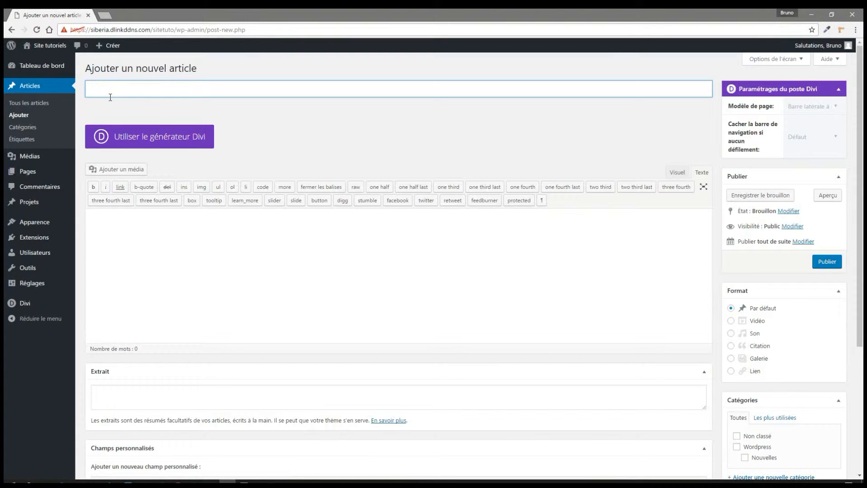
pyautogui.write('Promotions de janvier')
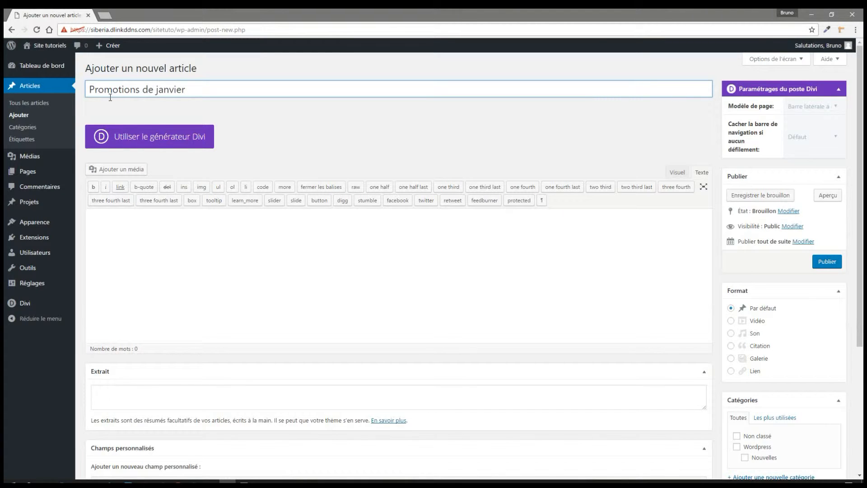
# Switch the article to the Divi builder and insert a single full-width column in its row.
pyautogui.click(176, 143)
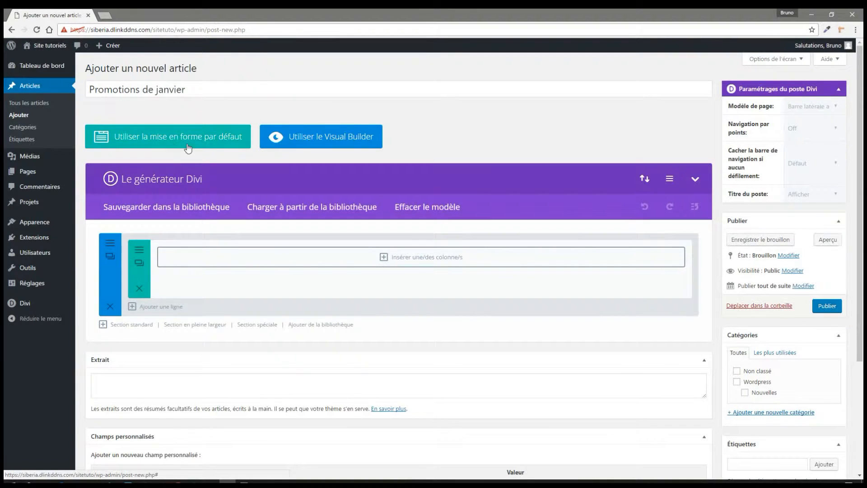
pyautogui.click(395, 260)
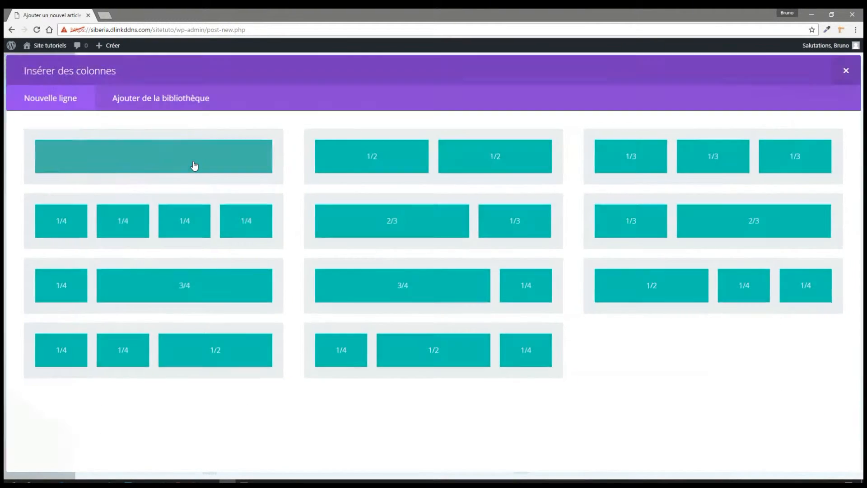
pyautogui.click(194, 166)
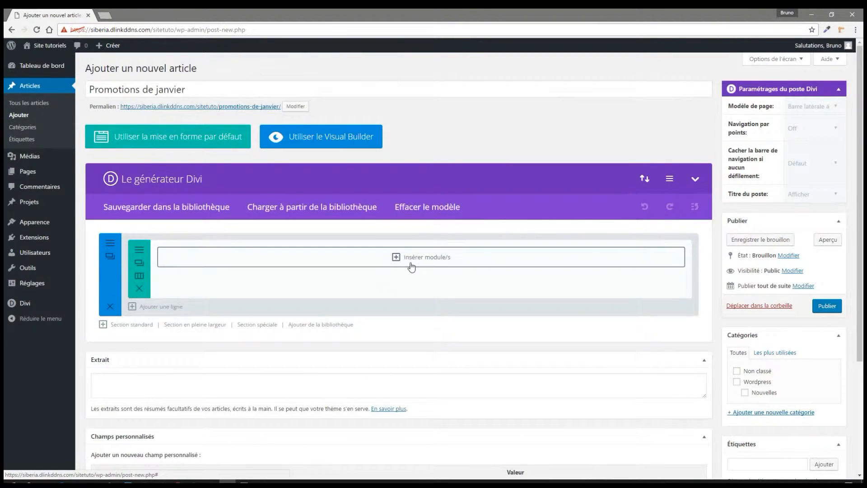
# Add a Texte module containing "Promotions de janvier" to the article's column and save it.
pyautogui.click(407, 257)
pyautogui.scroll(-3, 364, 294)
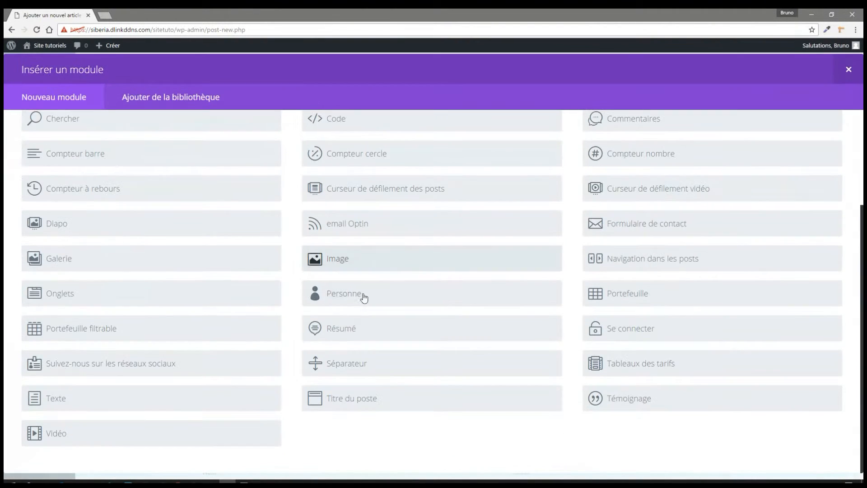
pyautogui.click(117, 401)
pyautogui.click(167, 325)
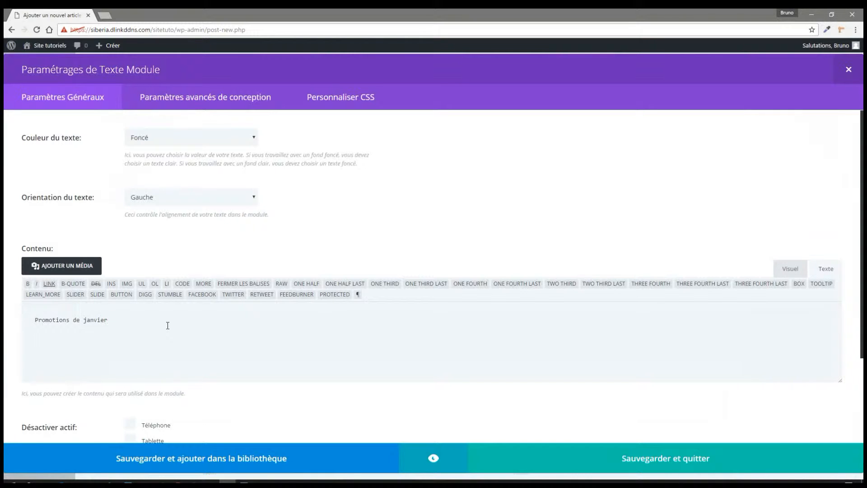
pyautogui.click(553, 458)
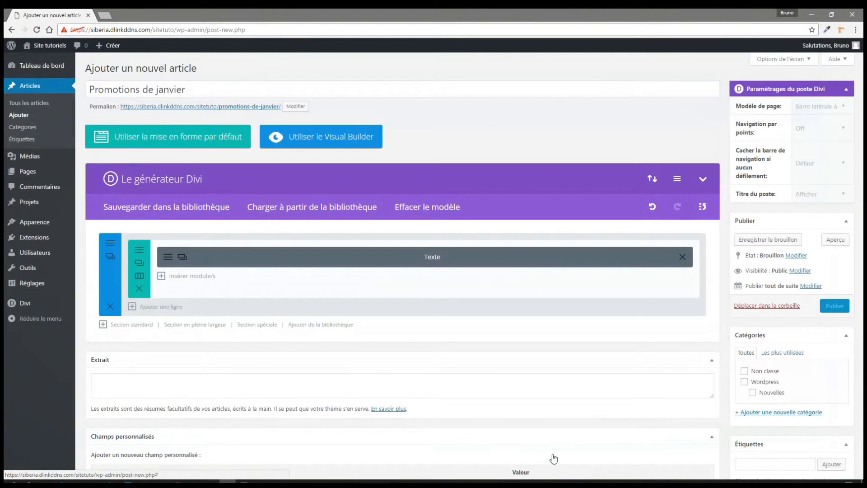
# Check the "Promotions de janvier" article in a preview, close the preview, then publish the article and view it on the site.
pyautogui.click(835, 244)
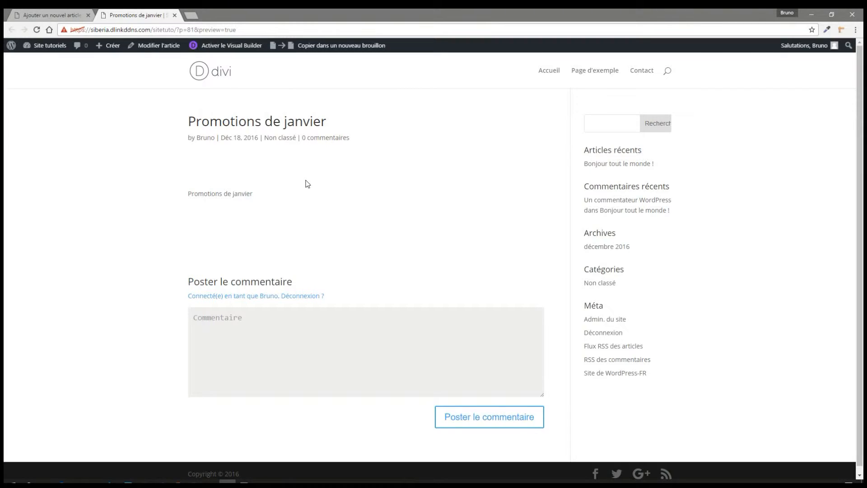
pyautogui.click(174, 15)
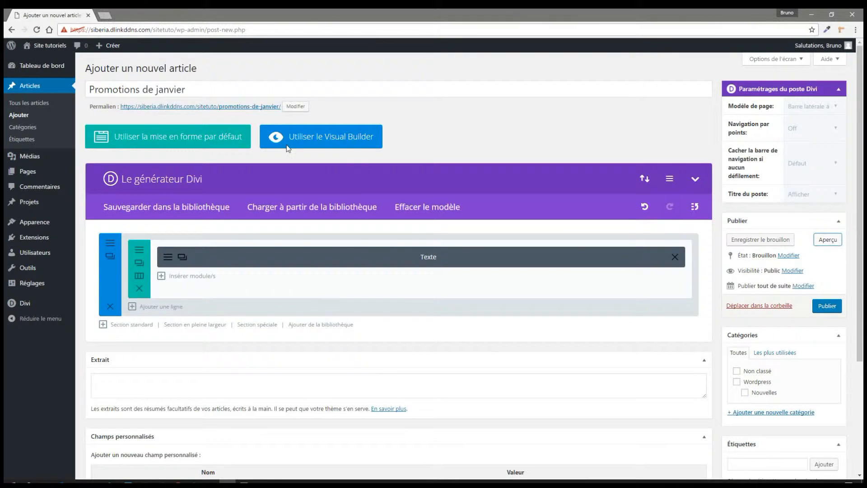
pyautogui.click(824, 306)
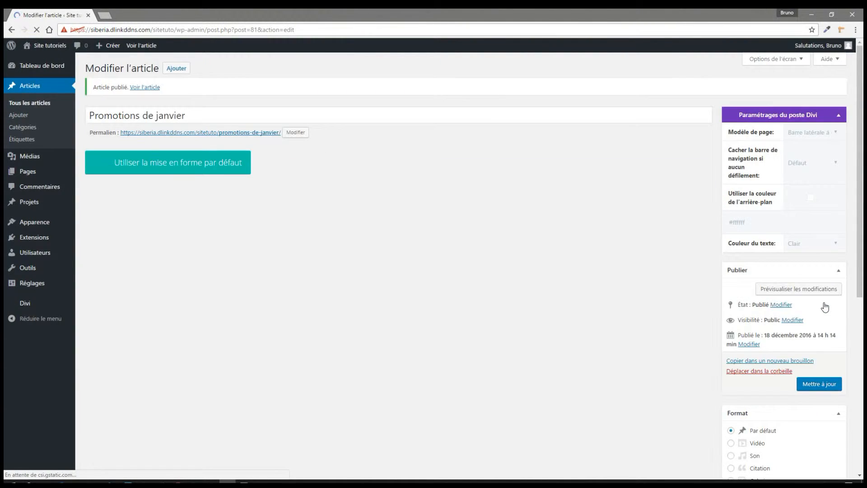
pyautogui.click(137, 46)
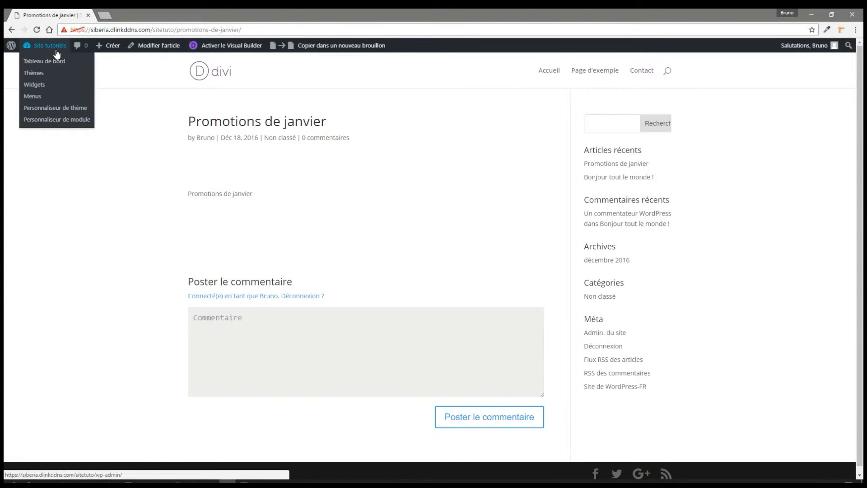
# Add the Promotions page to the "Menu site tuto" navigation menu, save the menu and view the site's home page.
pyautogui.click(56, 63)
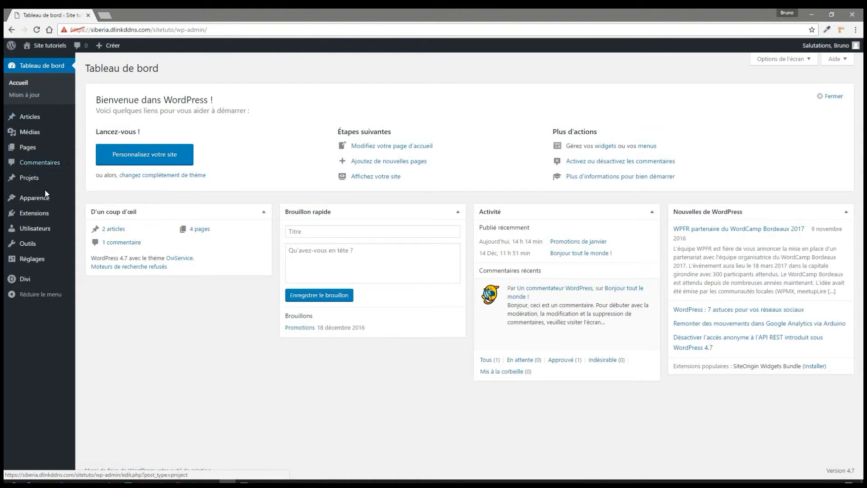
pyautogui.moveTo(46, 205)
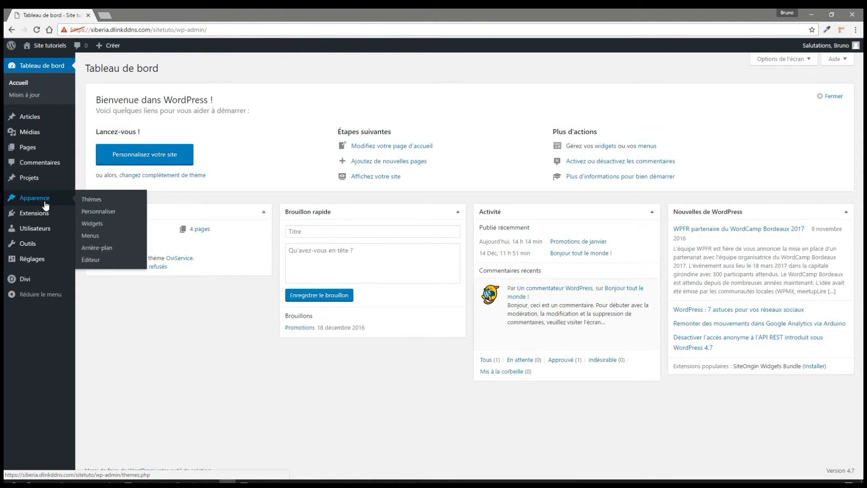
pyautogui.click(95, 238)
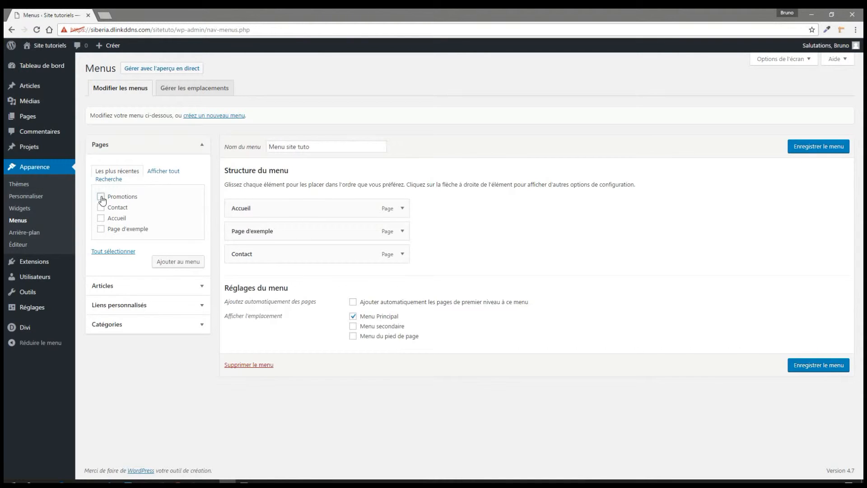
pyautogui.click(185, 264)
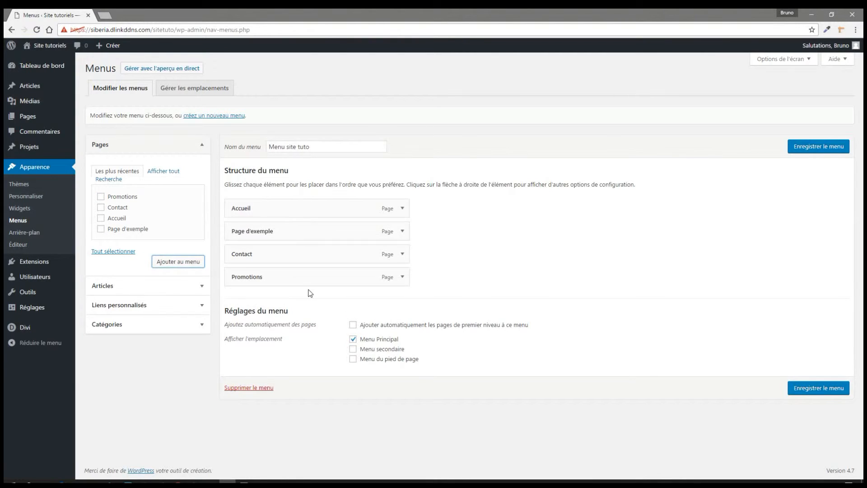
pyautogui.click(806, 151)
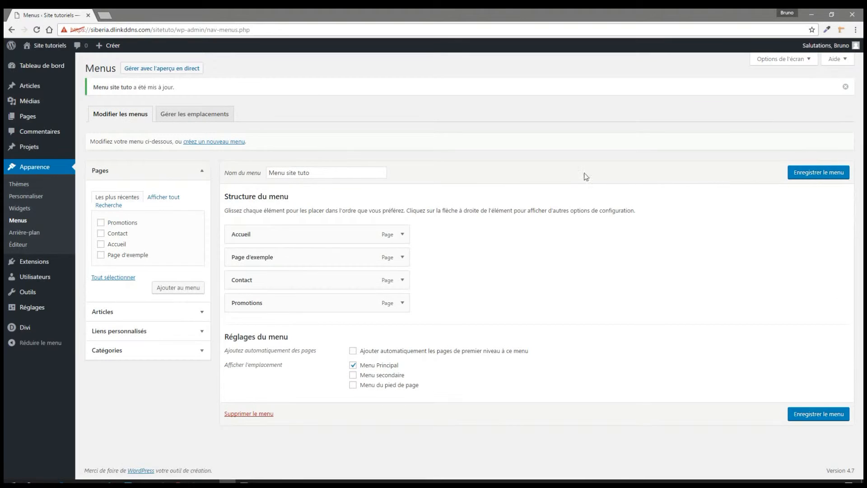
pyautogui.click(51, 53)
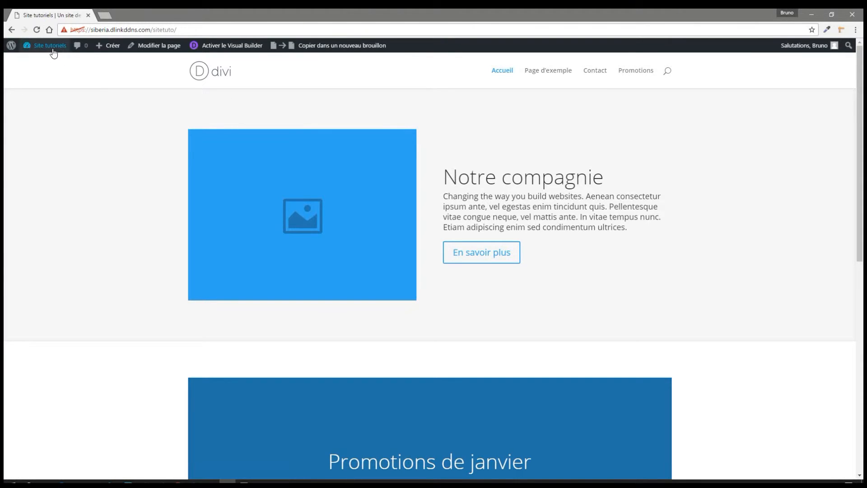
# Move the Promotions menu item directly after Accueil, save the menu and open the Promotions page from the site's navigation.
pyautogui.moveTo(54, 51)
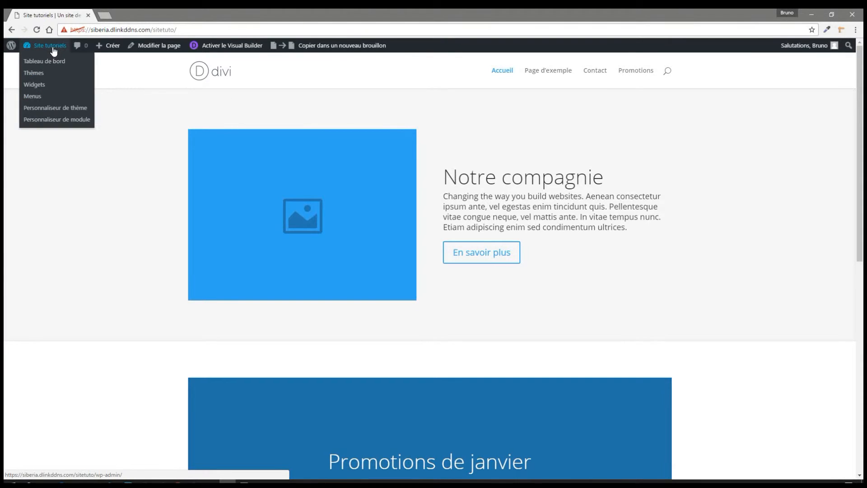
pyautogui.click(36, 97)
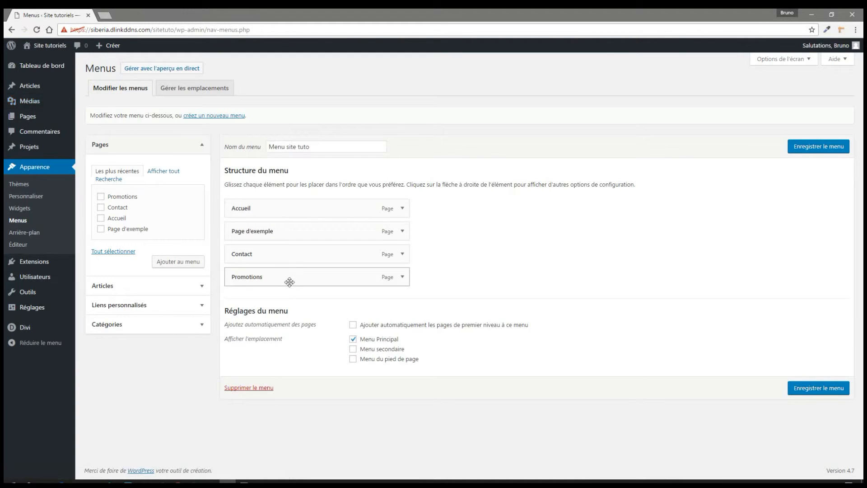
pyautogui.moveTo(300, 275)
pyautogui.mouseDown()
pyautogui.moveTo(286, 200)
pyautogui.moveTo(298, 275)
pyautogui.mouseUp()
pyautogui.moveTo(302, 275); pyautogui.dragTo(303, 229)
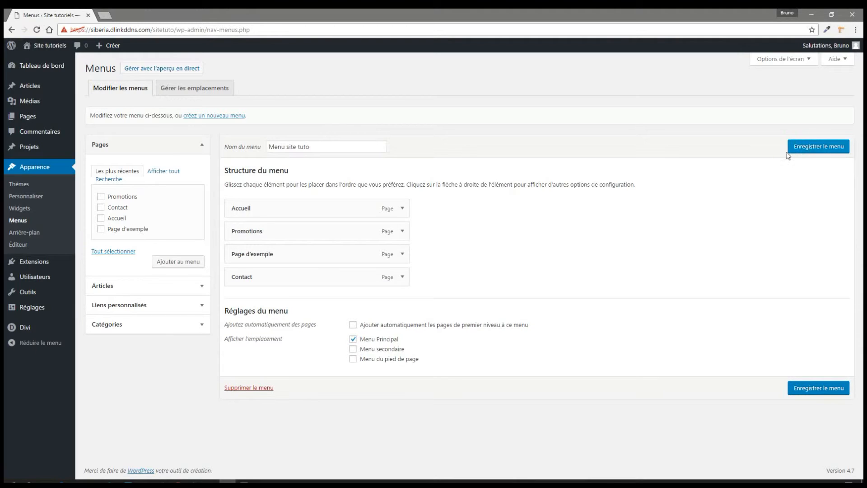
pyautogui.click(811, 147)
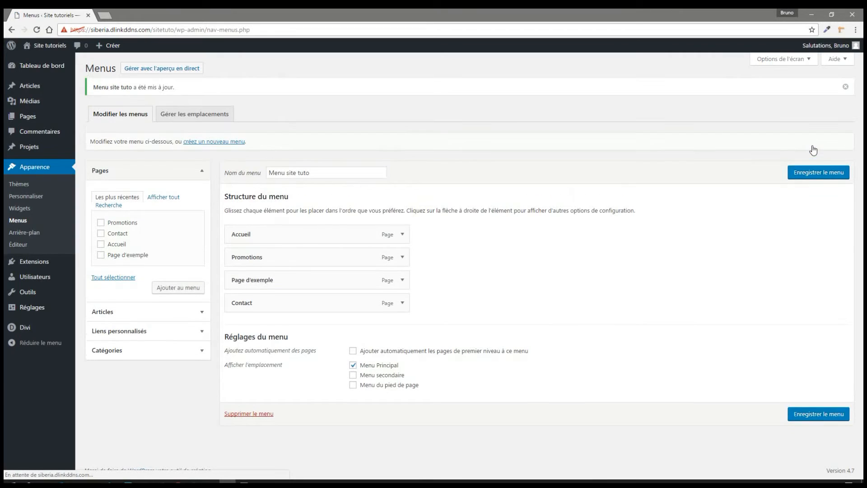
pyautogui.click(58, 53)
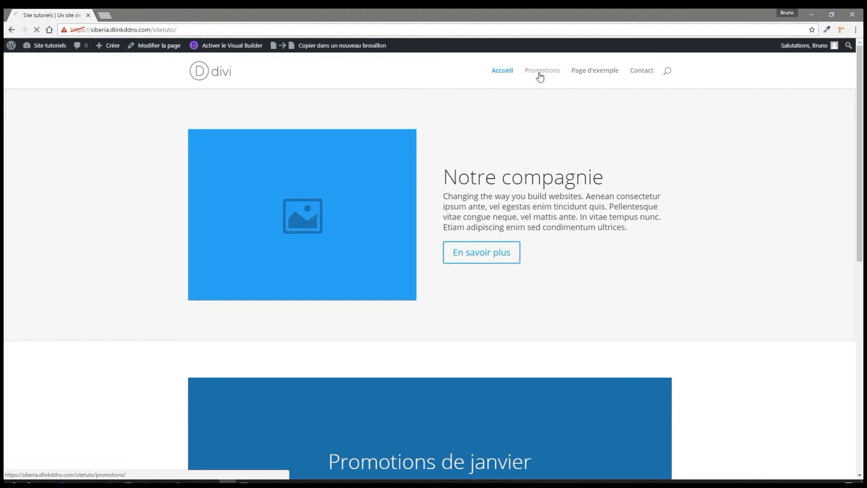
pyautogui.click(539, 77)
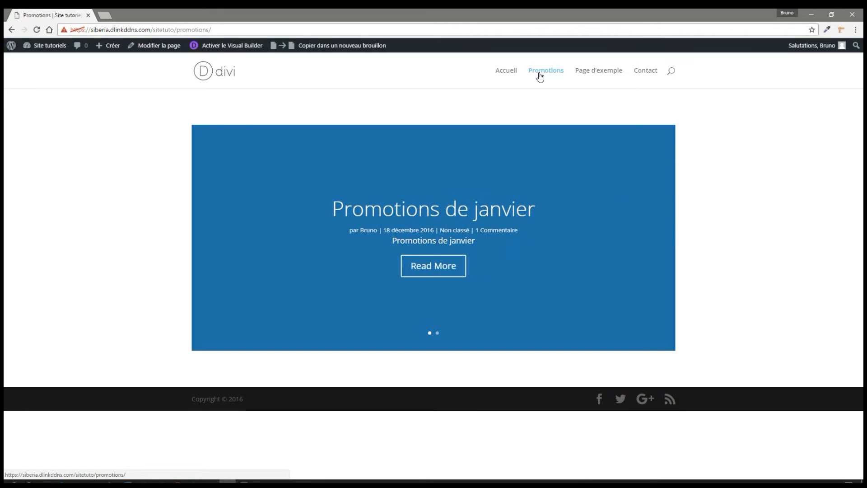
# Nest Page d'exemple as a sub-item of Promotions, save the menu and check the Promotions submenu on the site.
pyautogui.moveTo(48, 45)
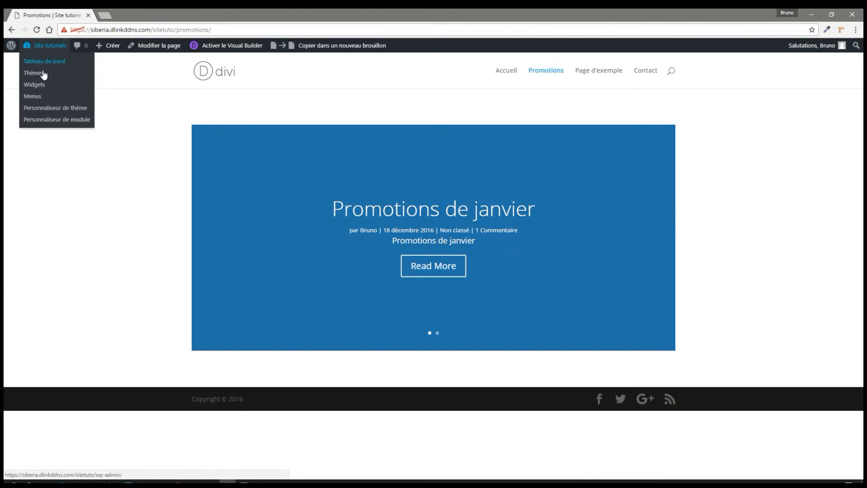
pyautogui.click(38, 101)
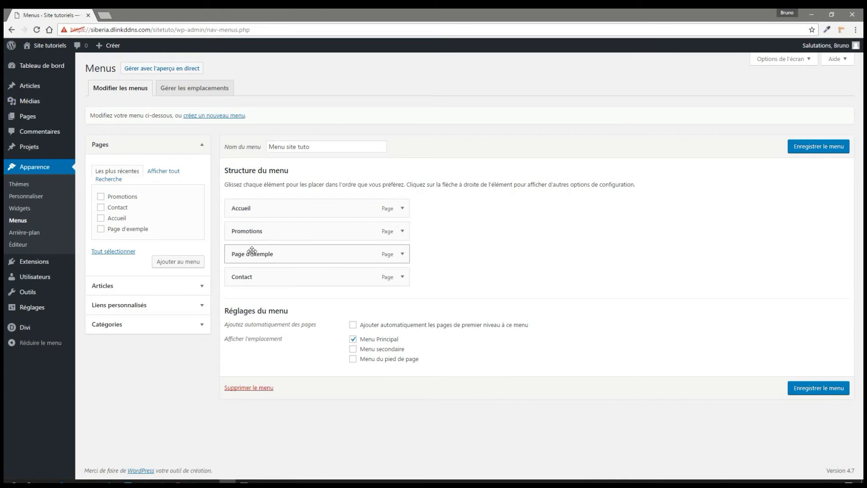
pyautogui.moveTo(251, 251); pyautogui.dragTo(265, 251)
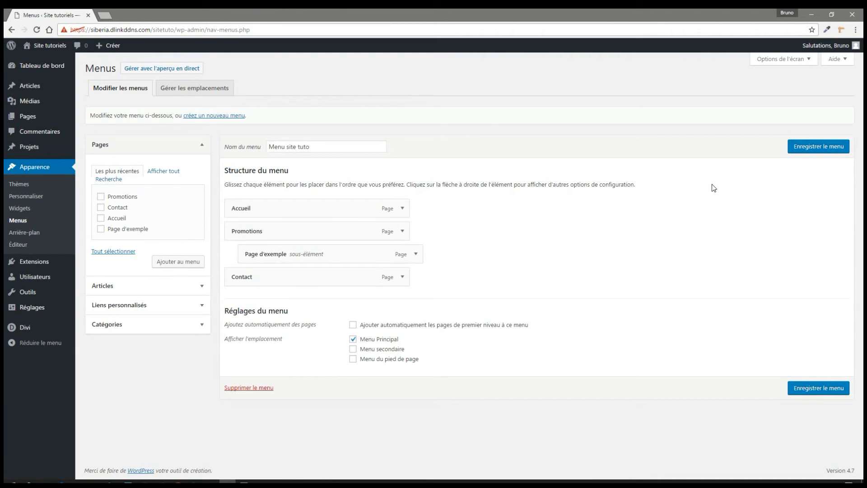
pyautogui.click(803, 149)
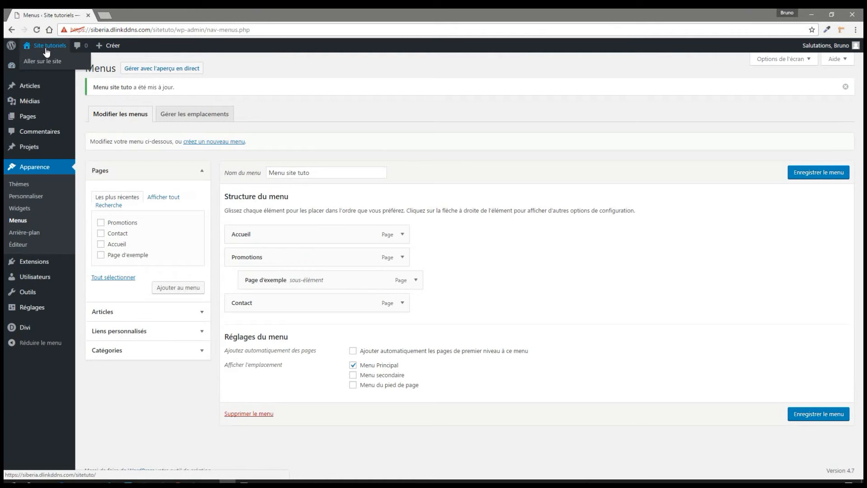
pyautogui.click(46, 49)
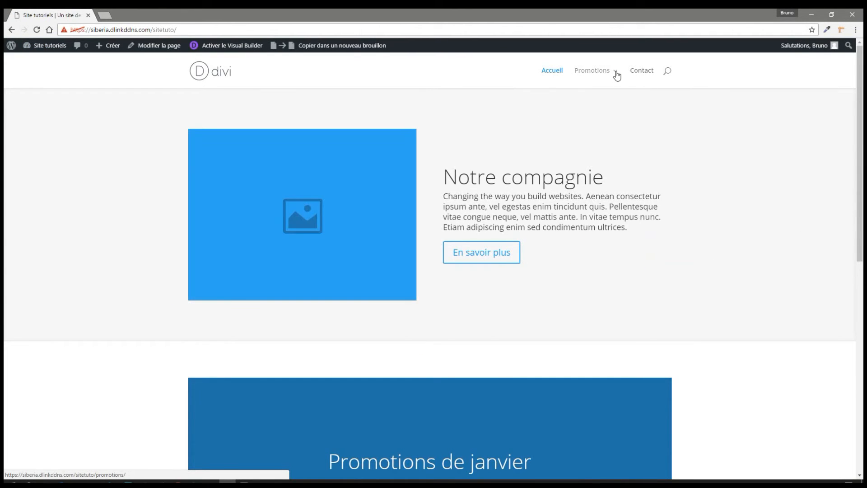
pyautogui.click(610, 75)
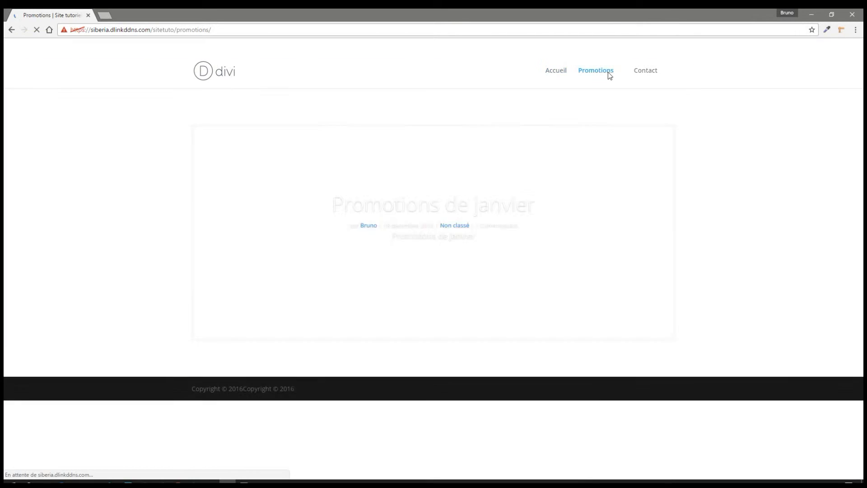
pyautogui.moveTo(608, 72)
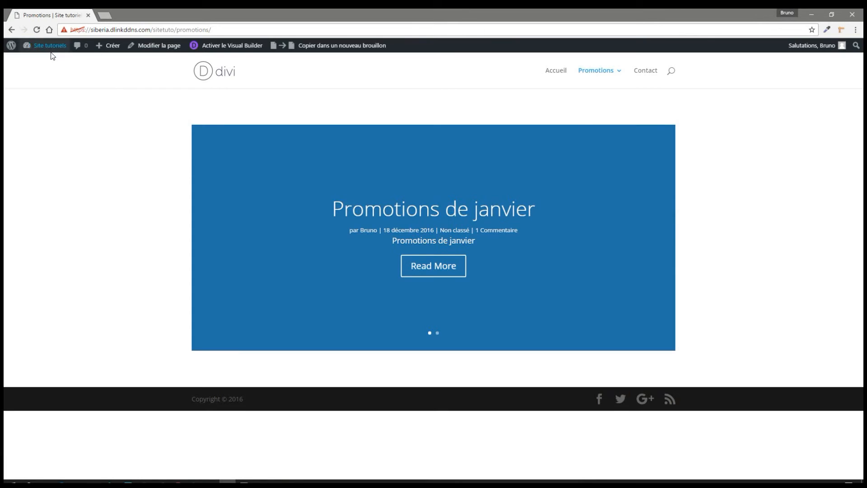
# Return Page d'exemple to the top level of "Menu site tuto" and save the menu.
pyautogui.moveTo(50, 51)
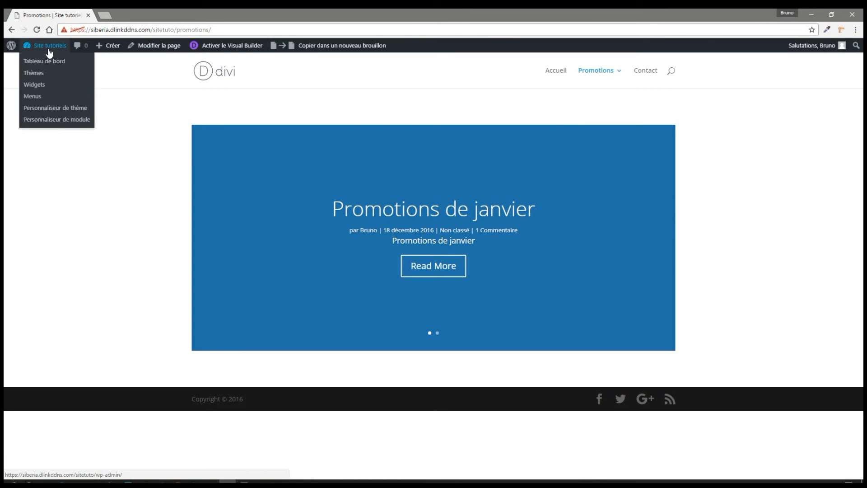
pyautogui.click(32, 97)
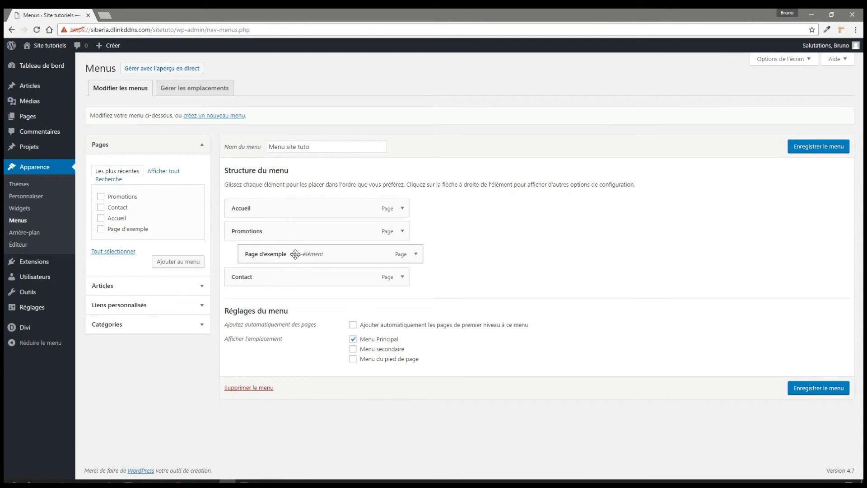
pyautogui.moveTo(295, 254); pyautogui.dragTo(280, 253)
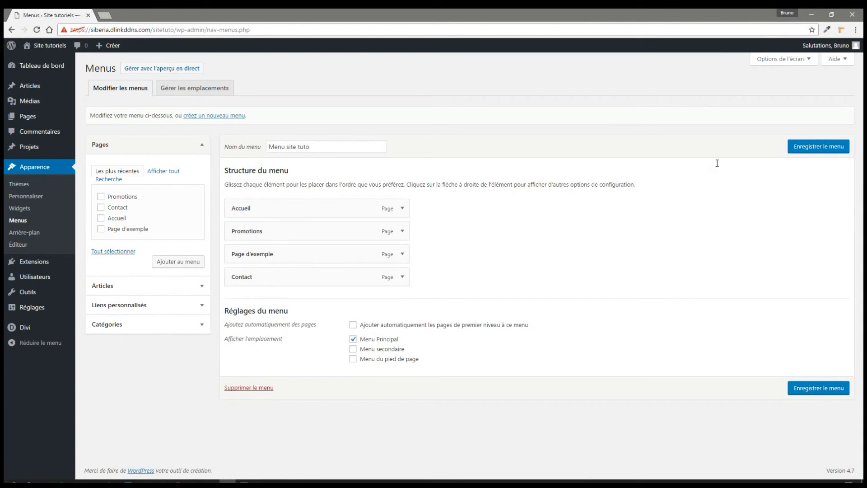
pyautogui.click(798, 148)
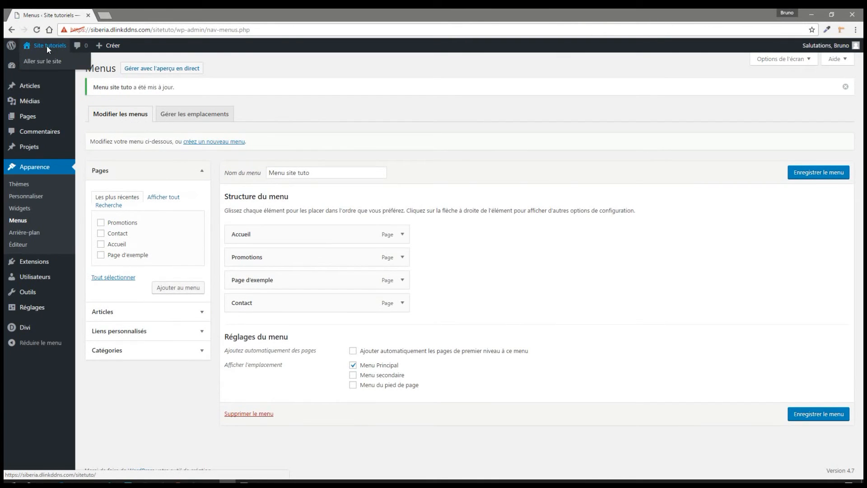
# Examine the post sliders on the home page and the Promotions page, browsing the slides and switching between both pages.
pyautogui.click(47, 49)
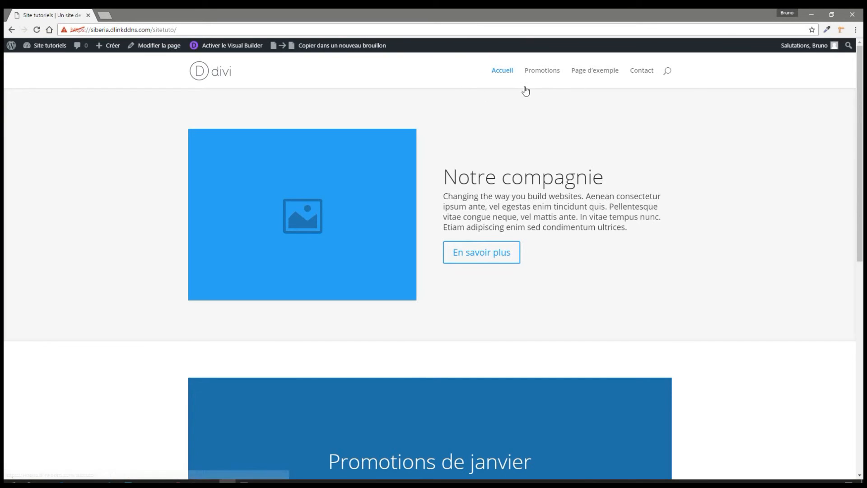
pyautogui.scroll(-3, 519, 86)
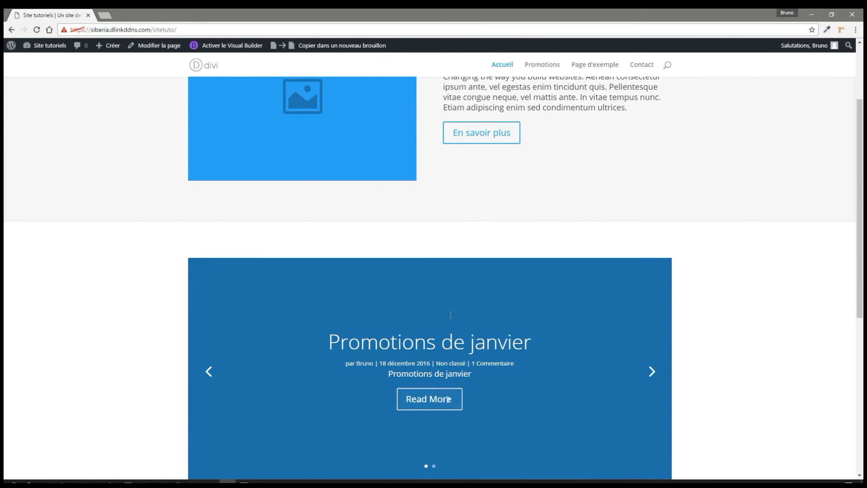
pyautogui.scroll(2, 600, 299)
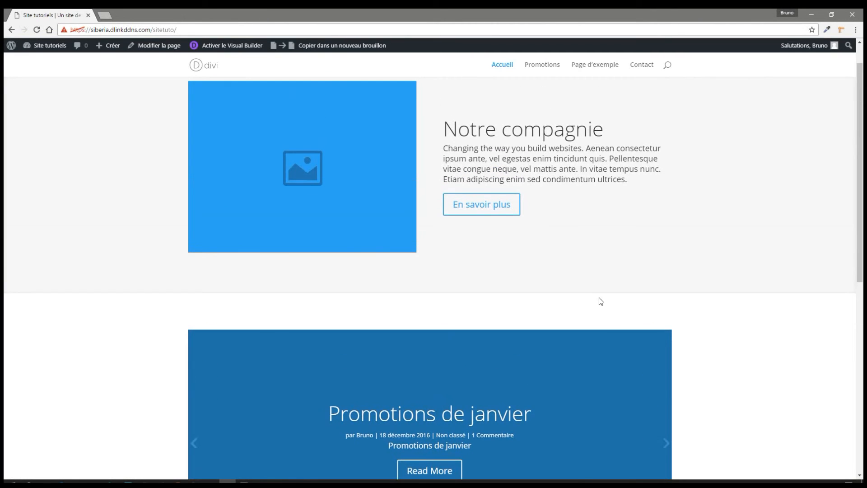
pyautogui.click(556, 64)
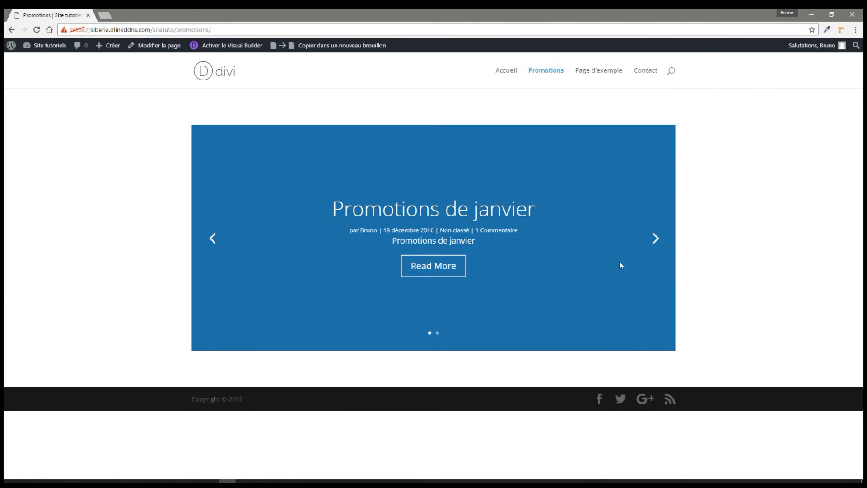
pyautogui.click(655, 239)
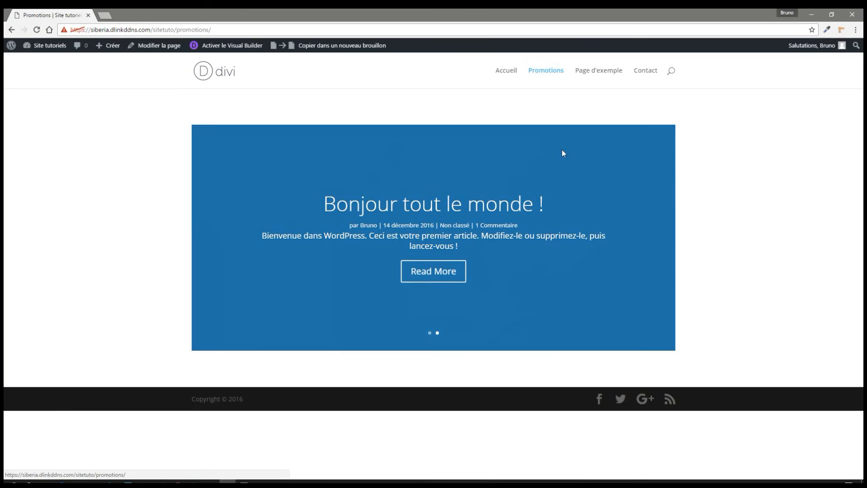
pyautogui.click(656, 240)
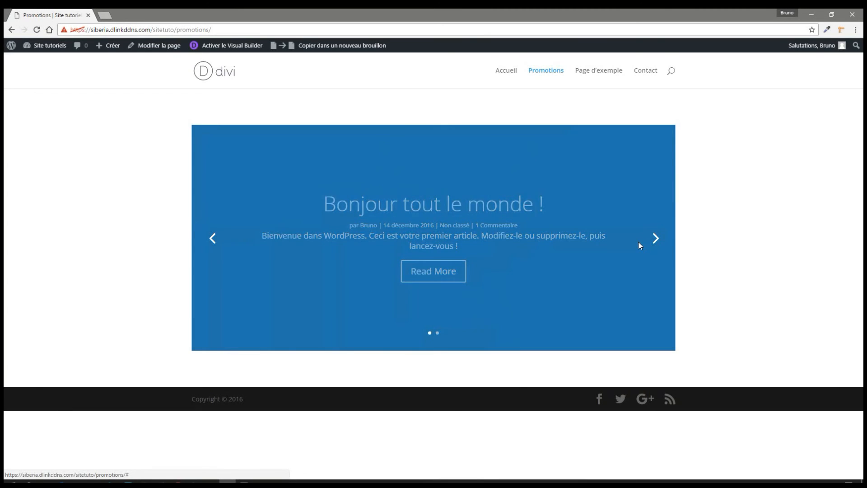
pyautogui.click(509, 76)
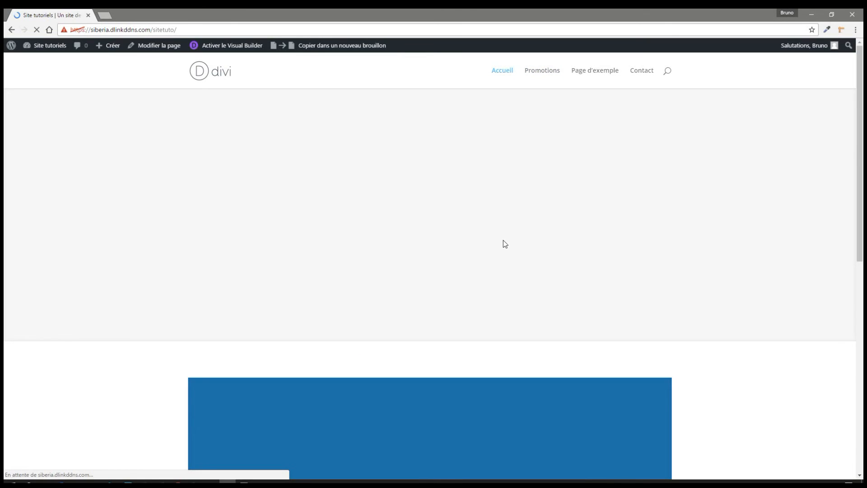
pyautogui.scroll(-3, 503, 242)
pyautogui.scroll(-2, 504, 243)
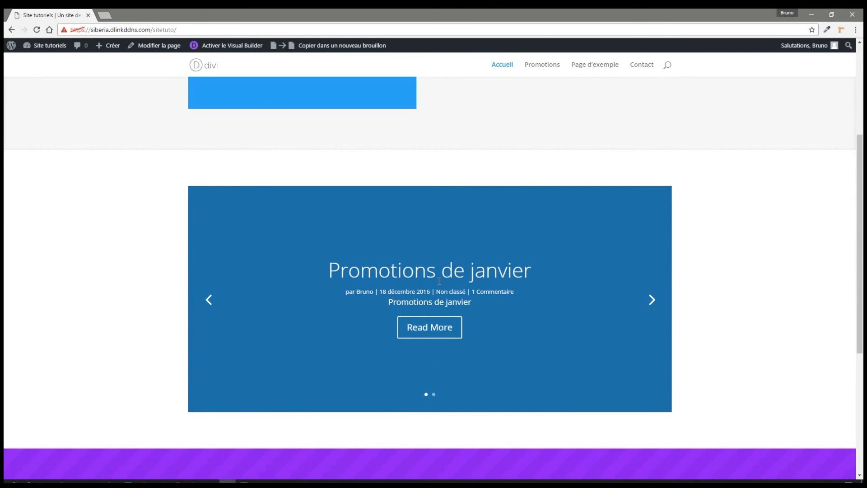
pyautogui.click(543, 65)
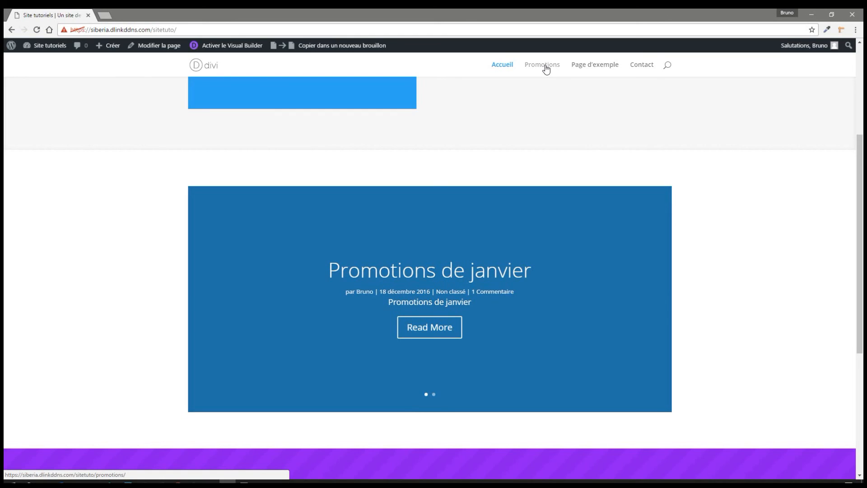